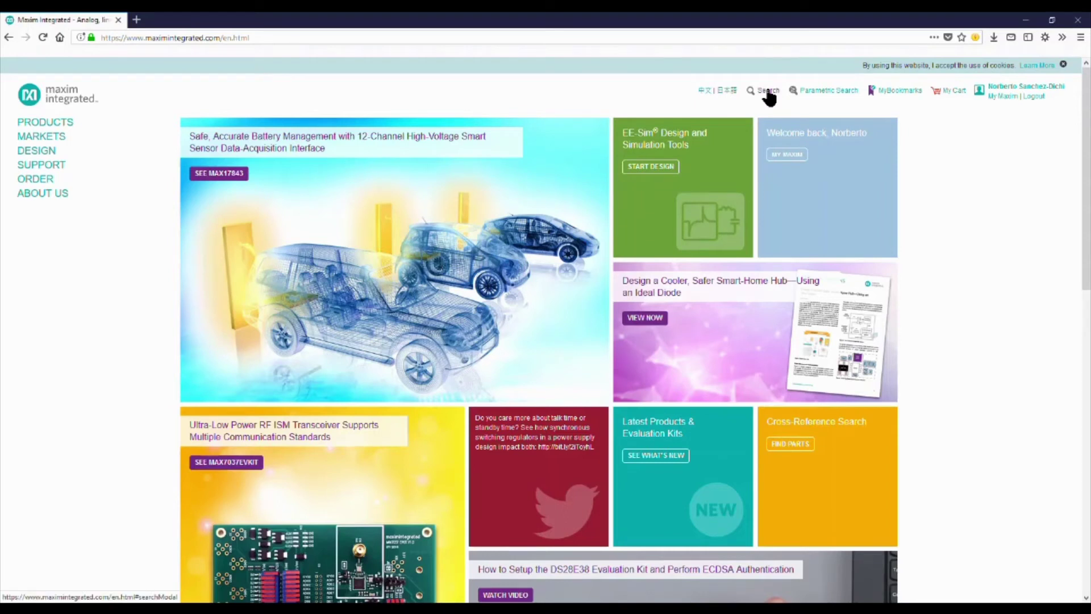
# Open the search box on the Maxim Integrated website.
pyautogui.click(767, 92)
# Search for MAX17211 and show its product page's Design Resources.
pyautogui.write('MAX17')
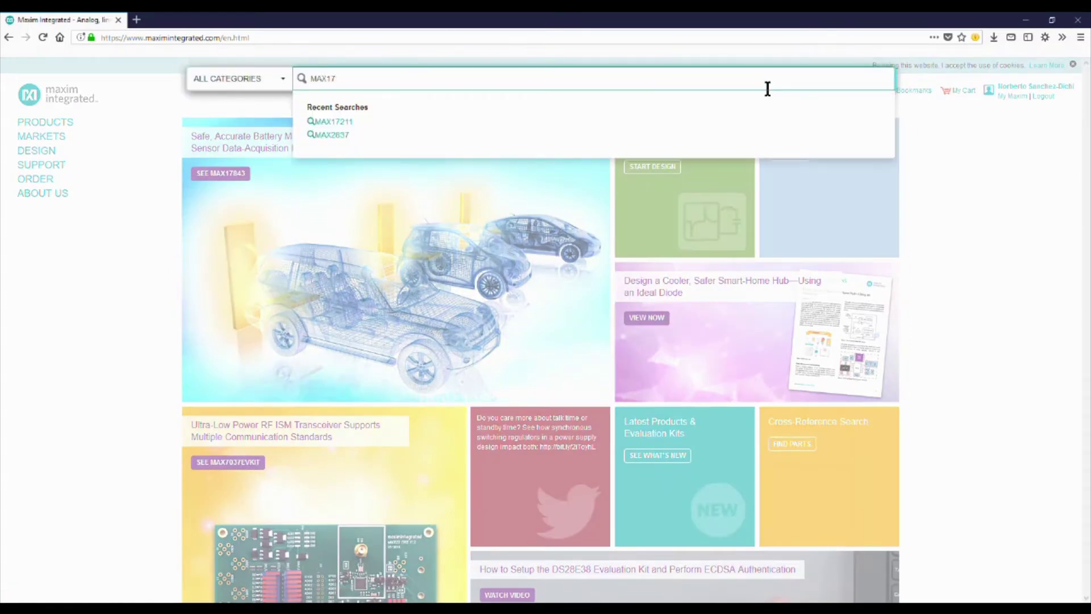
pyautogui.write('211')
pyautogui.press('Return')
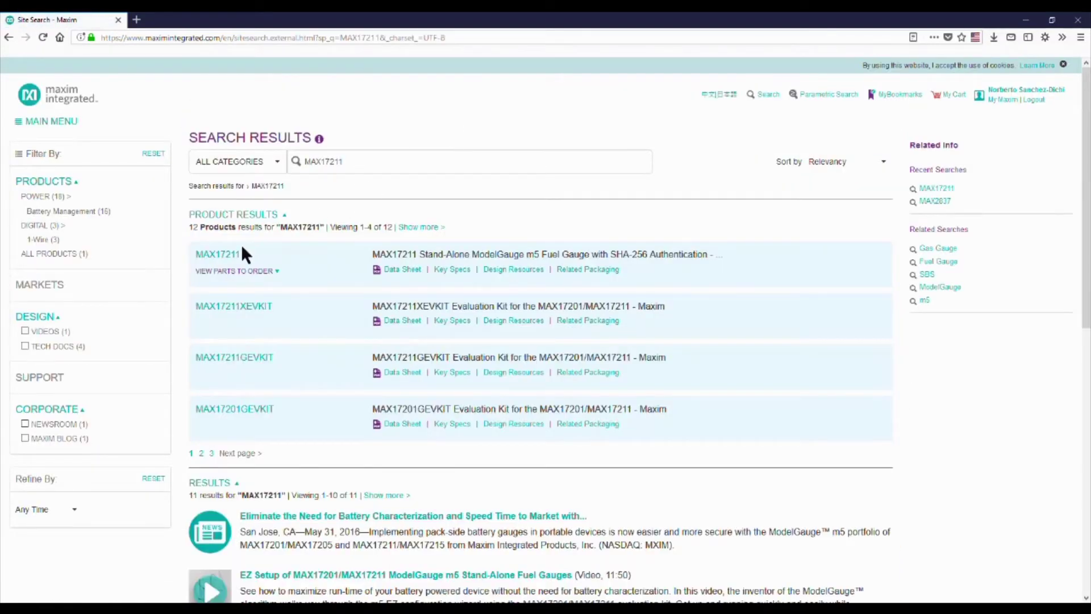
pyautogui.click(230, 254)
pyautogui.click(323, 245)
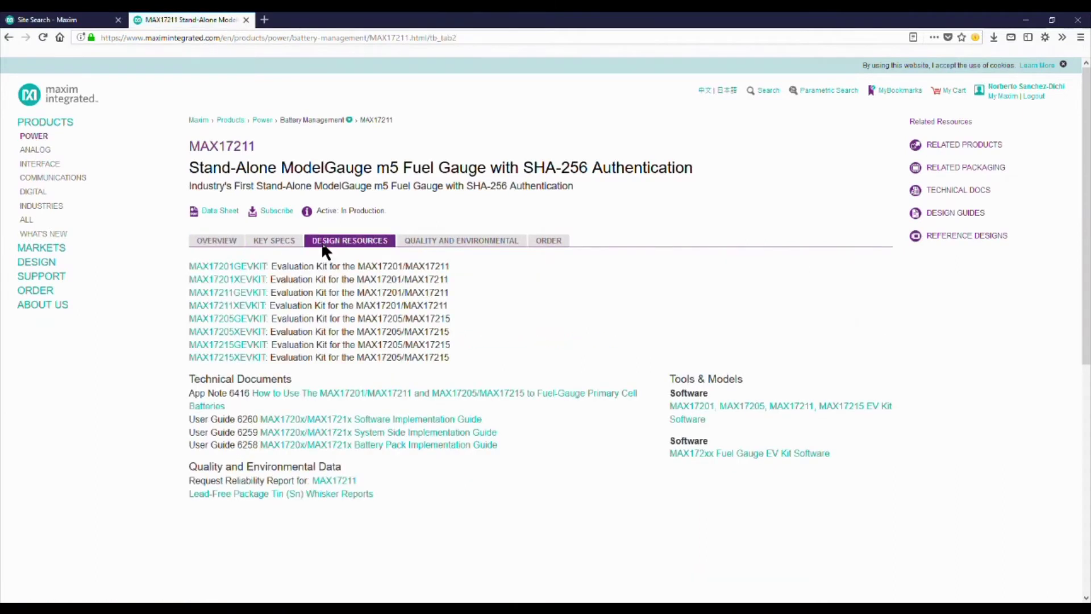
# Download and save MAX17201_05_11_15K_V2_0_1_0_Install.exe from the EV Kit Software page.
pyautogui.click(812, 410)
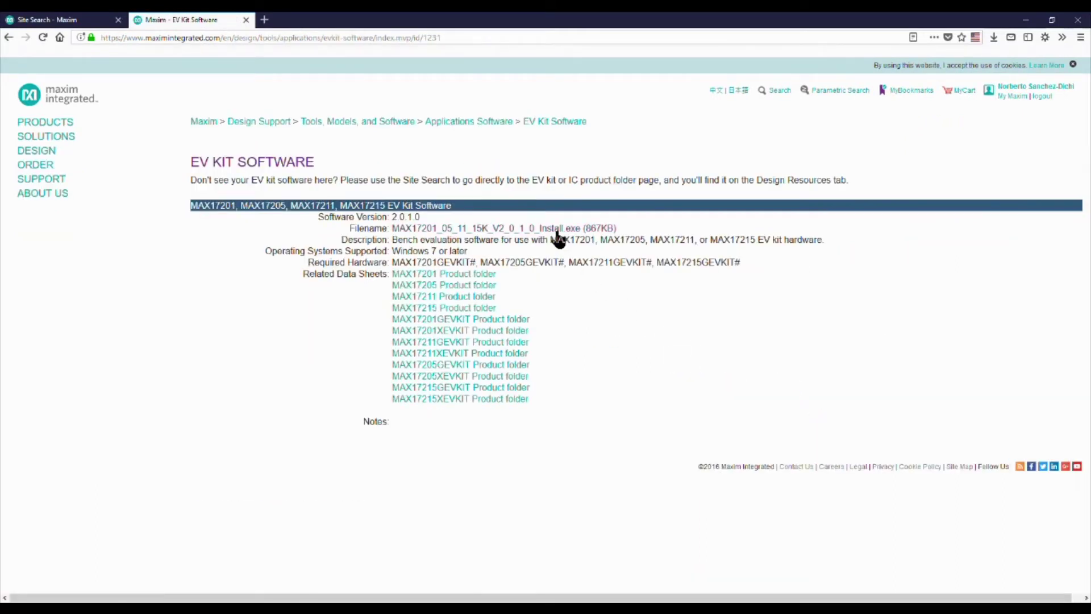
pyautogui.click(558, 229)
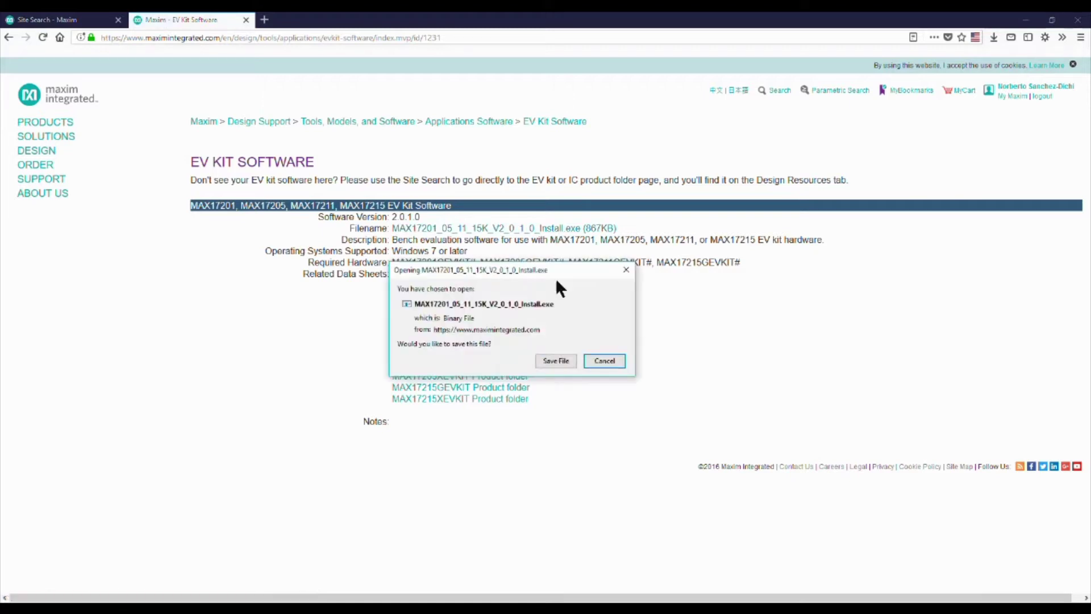
pyautogui.click(554, 361)
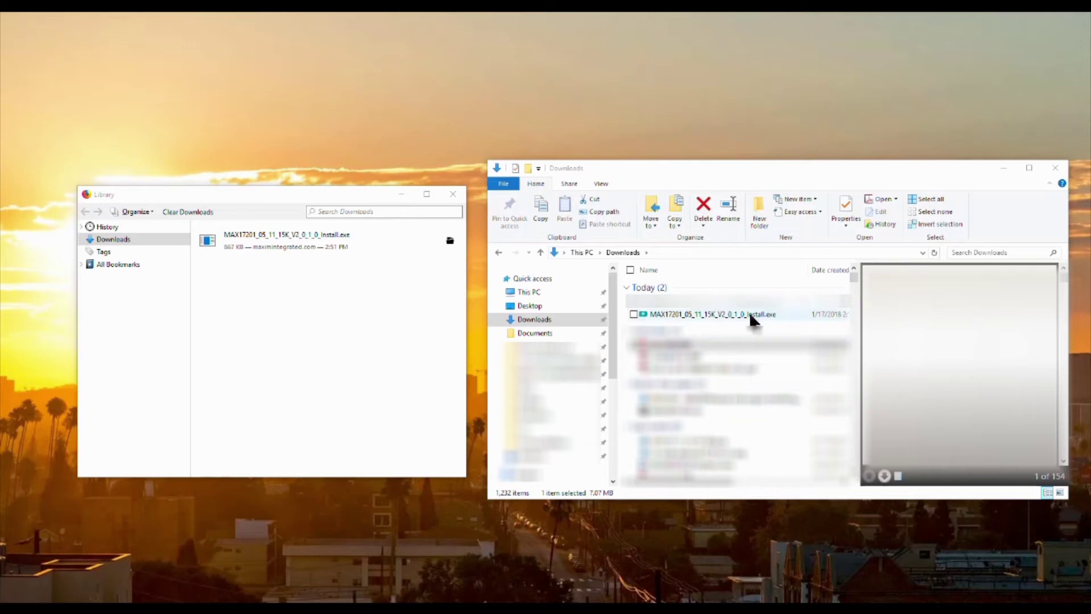
# Run the downloaded Install.exe and accept the default install destination.
pyautogui.doubleClick(750, 314)
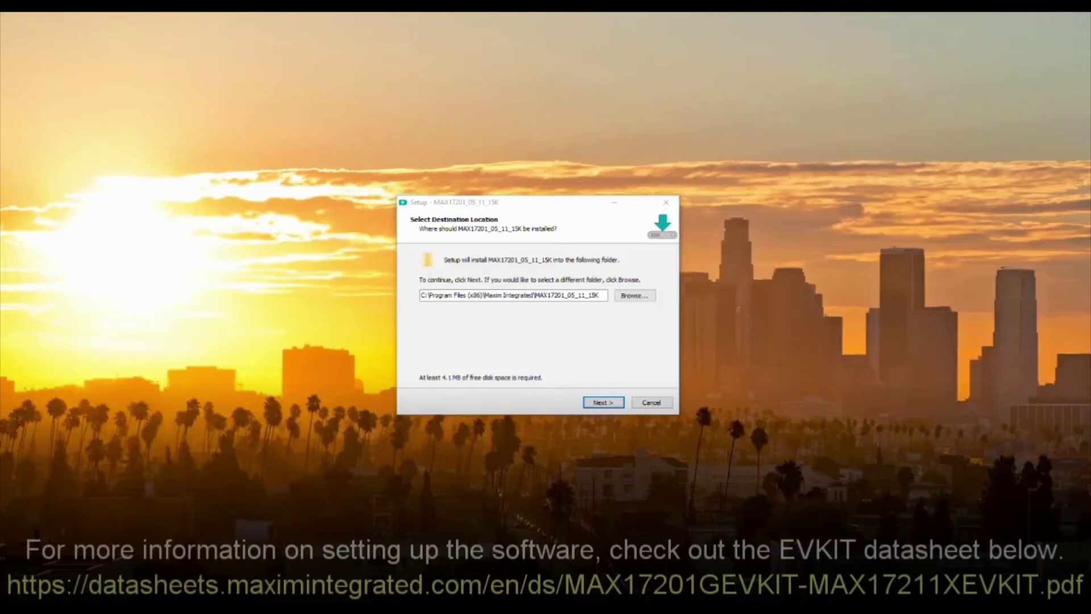
pyautogui.click(603, 402)
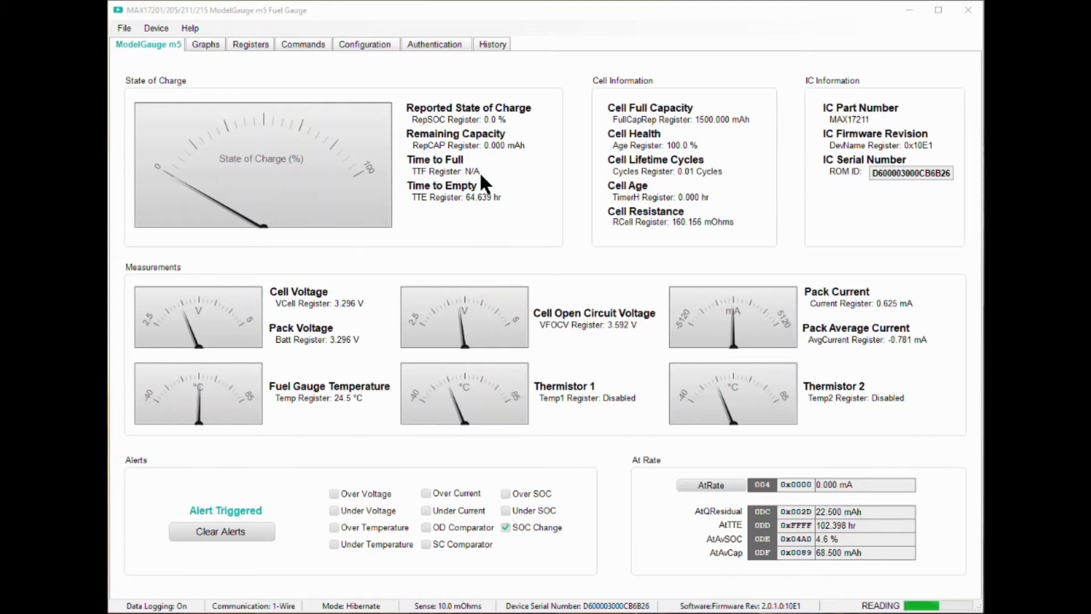
# Switch to the Authentication page and fill the ten challenge registers with random hex values.
pyautogui.click(439, 45)
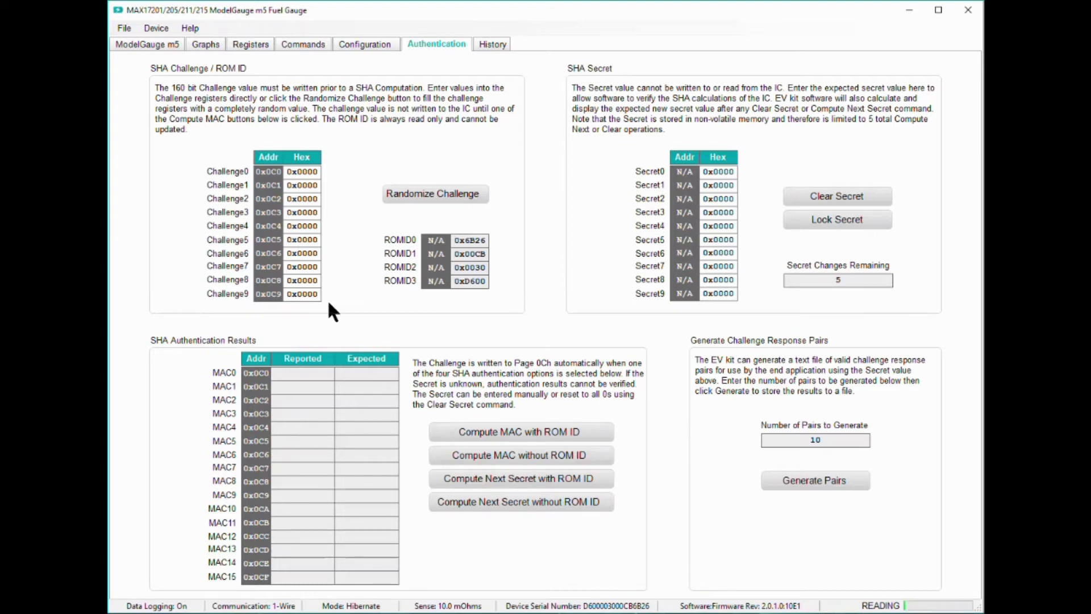
pyautogui.click(452, 196)
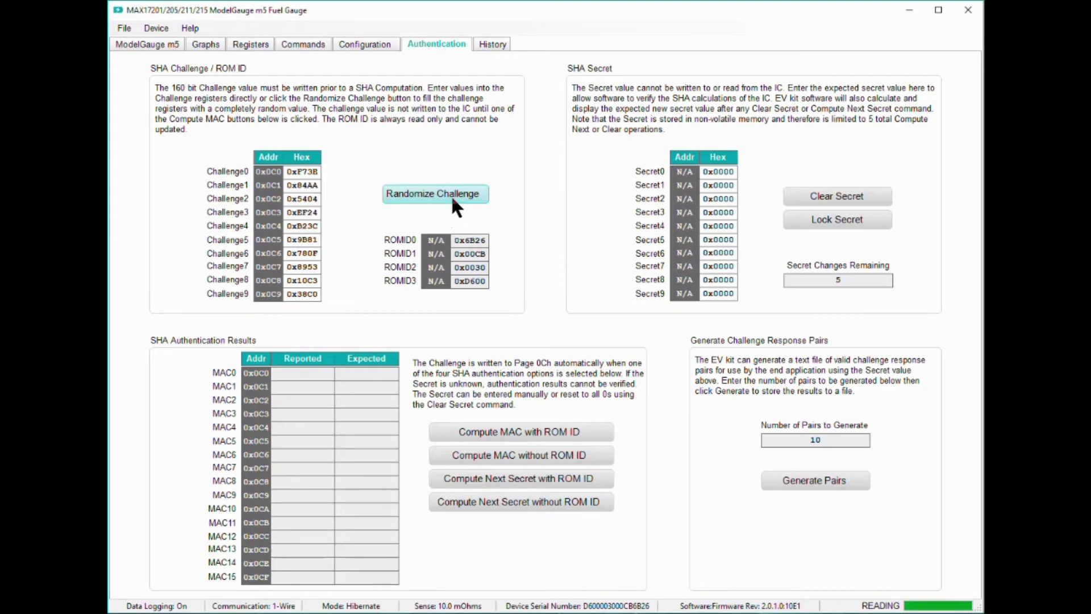
# Re-randomize the challenge three times, ending with values from 0xD990 to 0x6066.
pyautogui.click(453, 201)
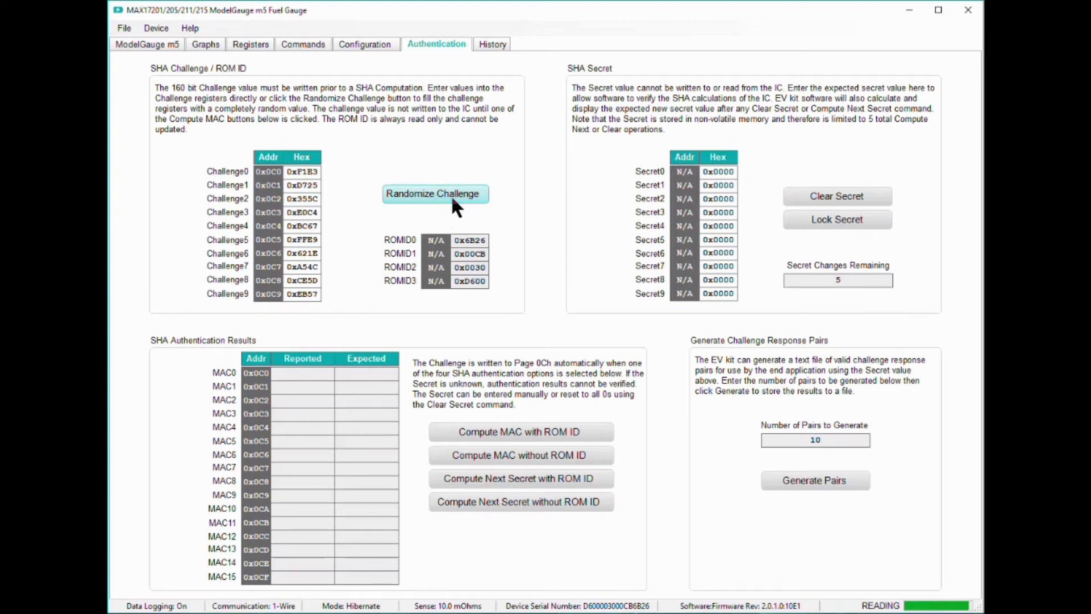
pyautogui.click(453, 200)
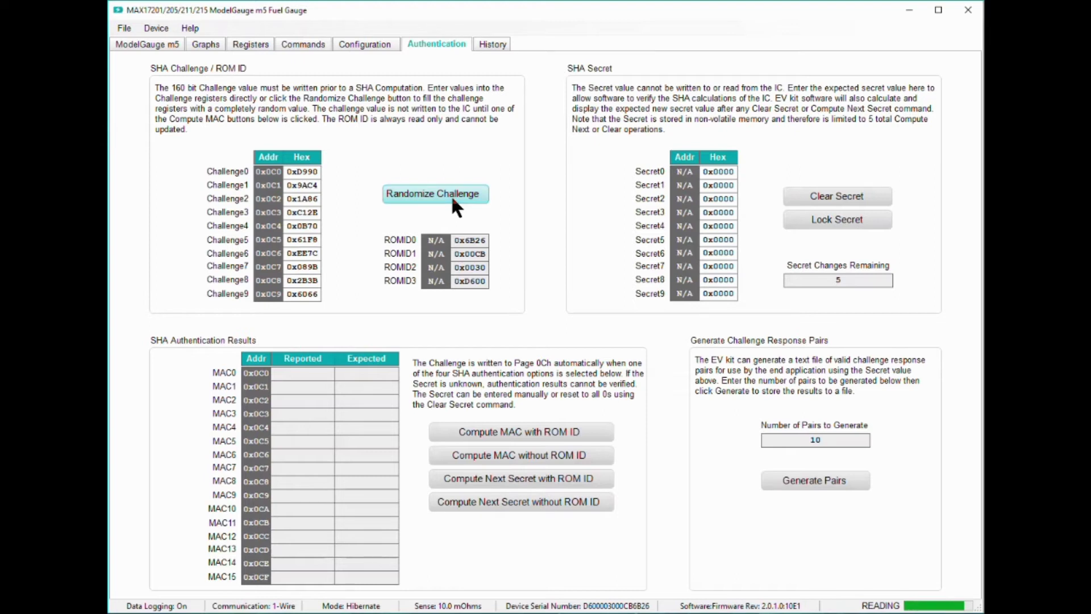
pyautogui.click(452, 200)
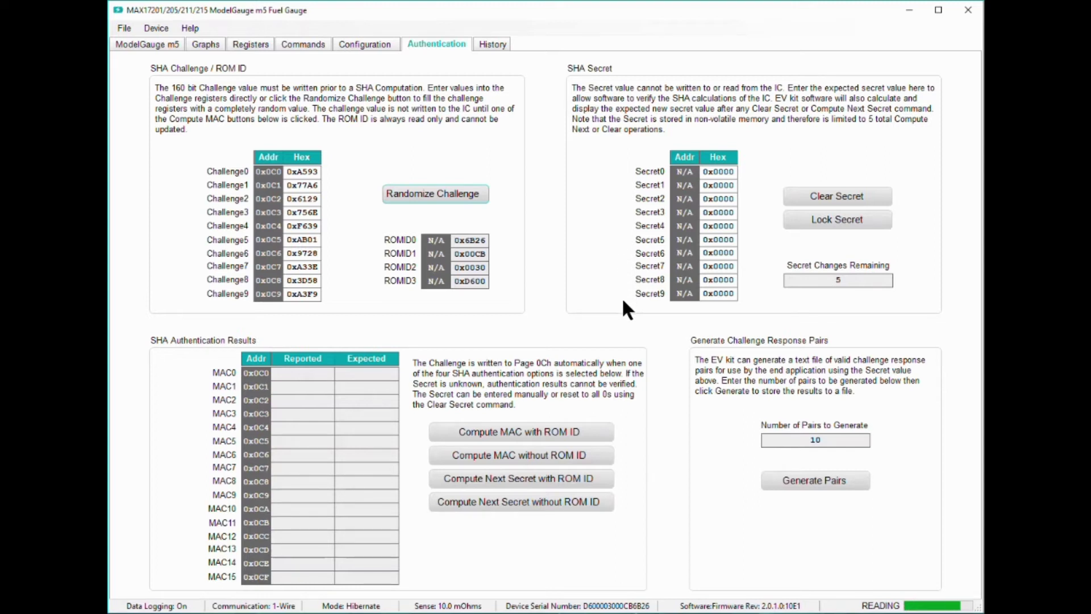
# On fresh random challenges, verify the MAC with ROM ID, then without ROM ID.
pyautogui.click(474, 193)
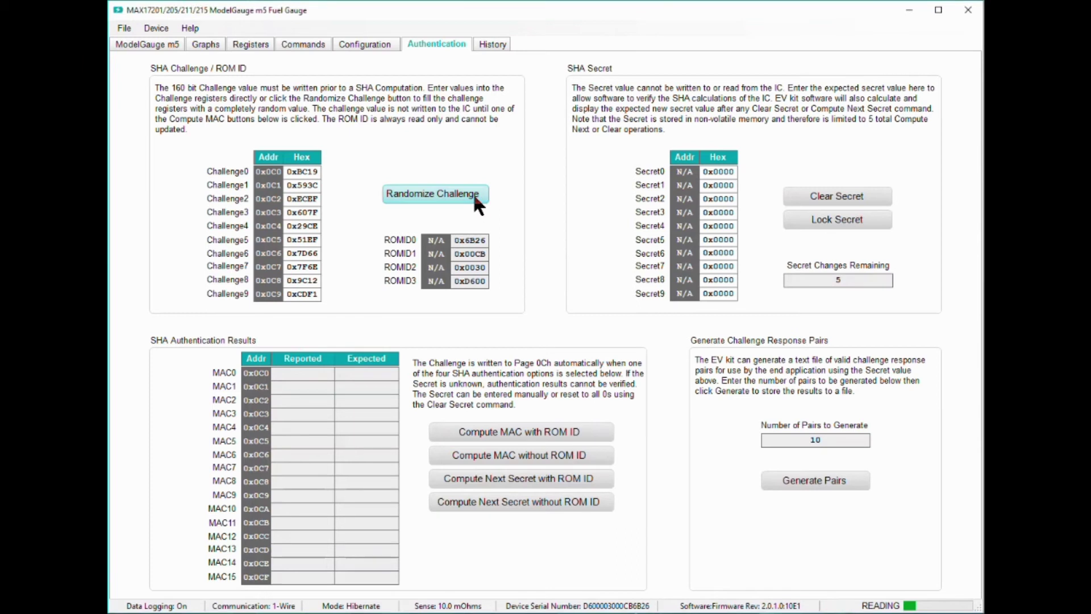
pyautogui.click(565, 431)
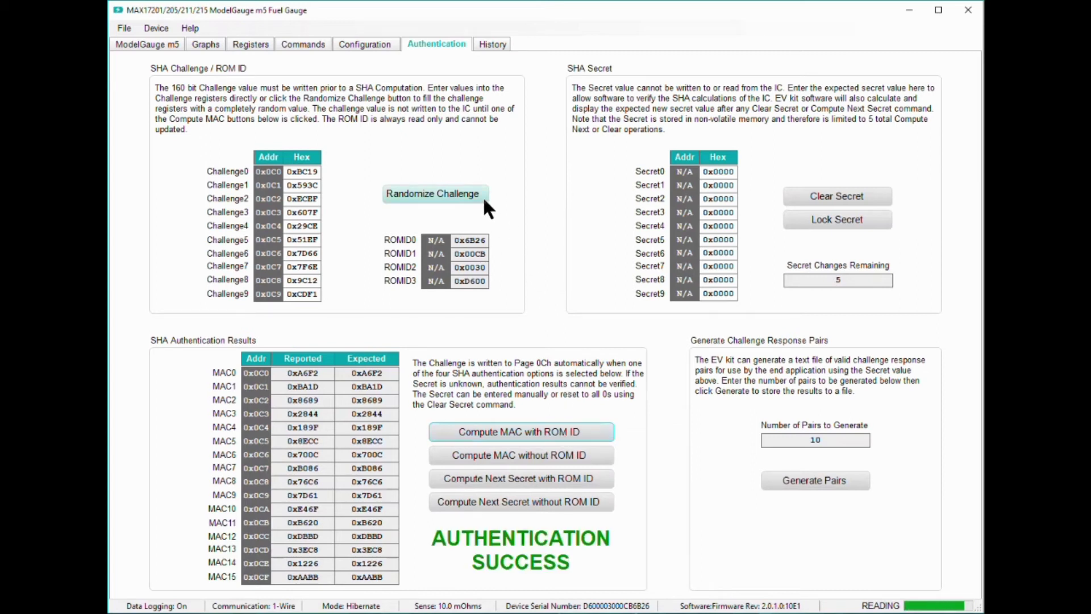
pyautogui.click(483, 199)
pyautogui.click(554, 454)
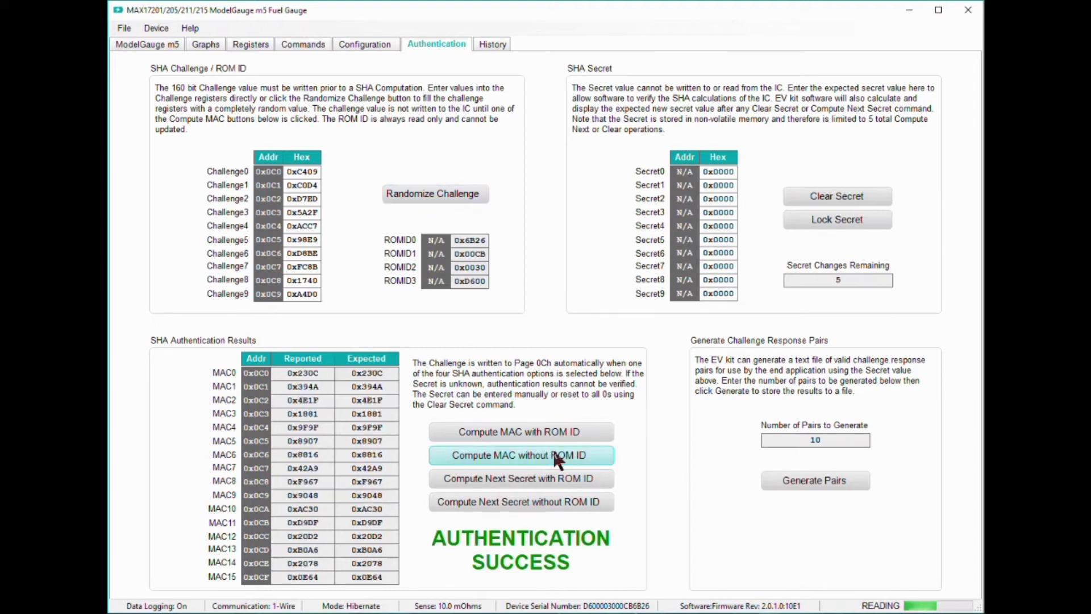
# Recompute both MACs for AUTHENTICATION SUCCESS, then request the next secret with ROM ID.
pyautogui.click(556, 433)
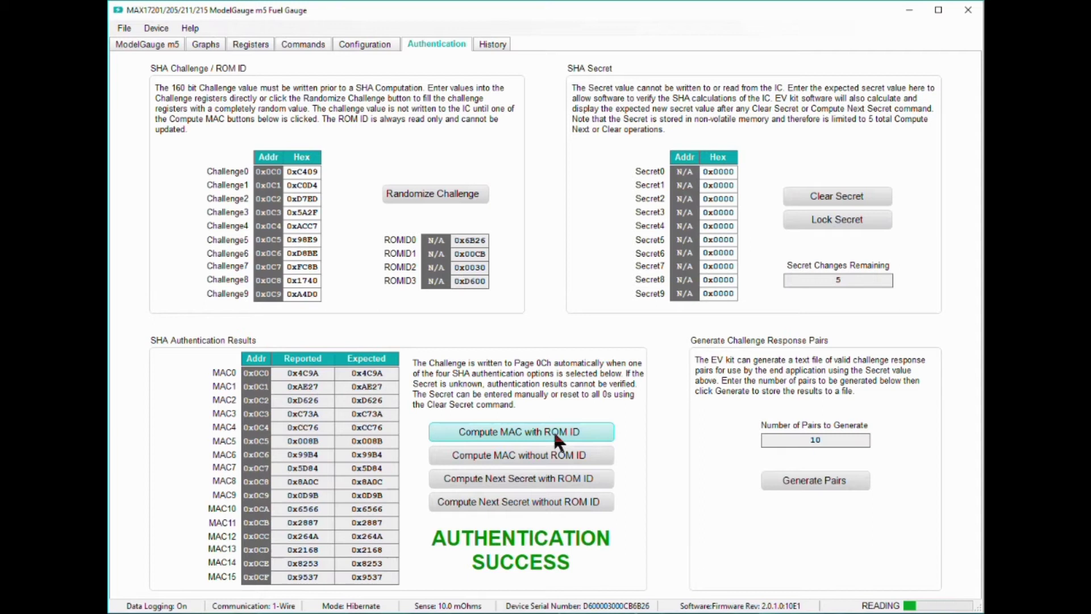
pyautogui.click(559, 453)
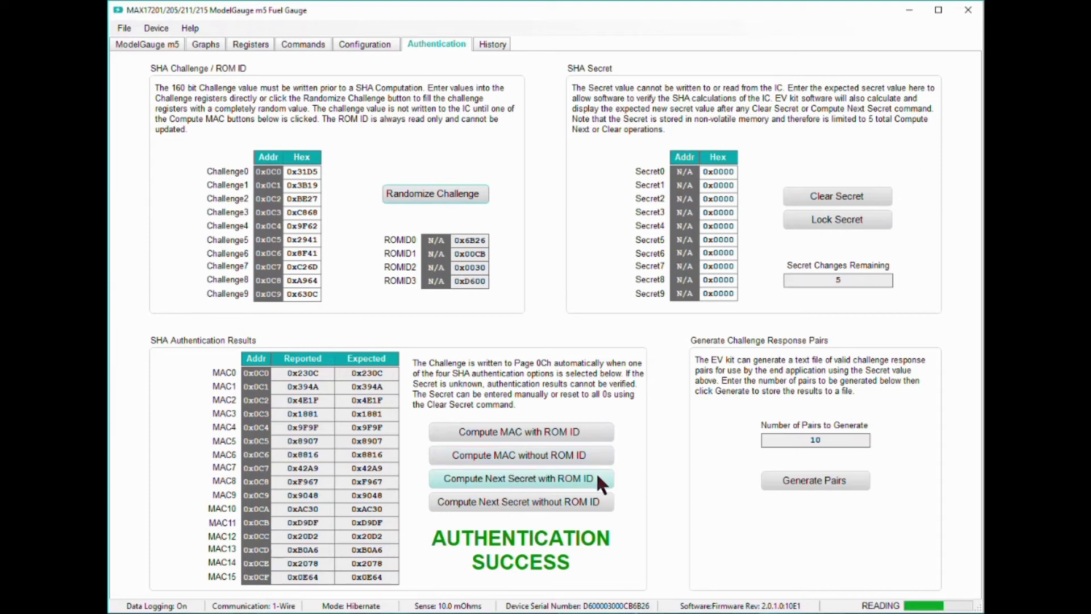
pyautogui.click(598, 477)
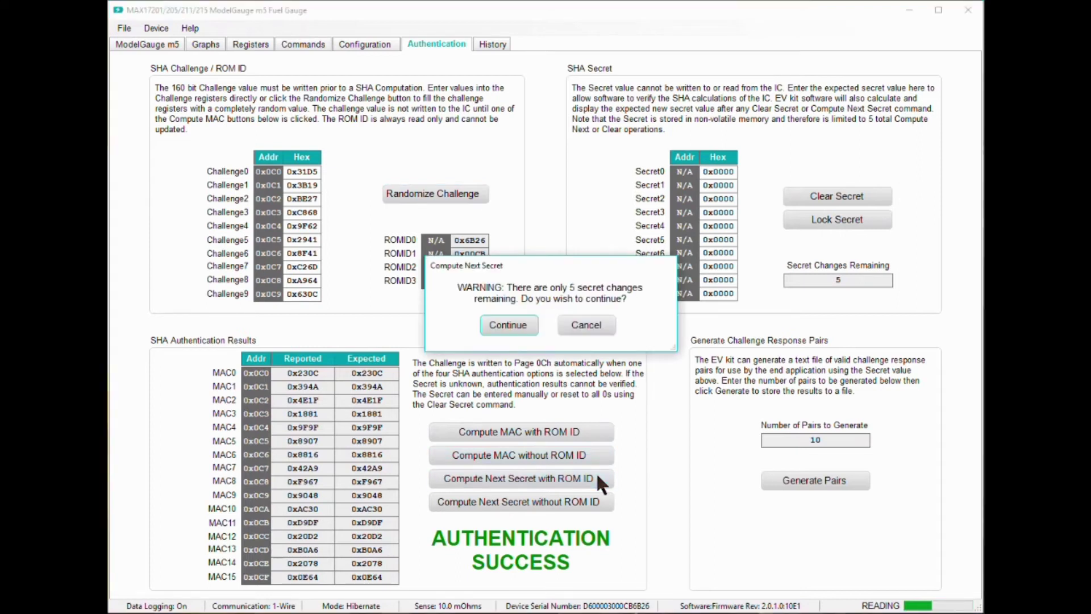
# Confirm the next secret, then verify MACs without and with ROM ID on a new challenge.
pyautogui.click(529, 328)
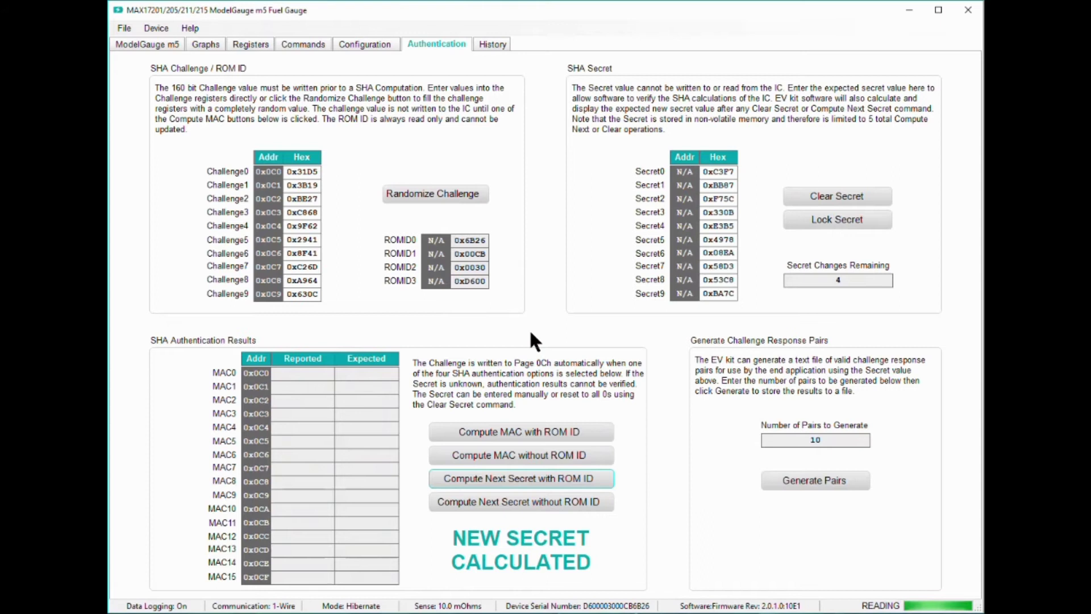
pyautogui.click(478, 199)
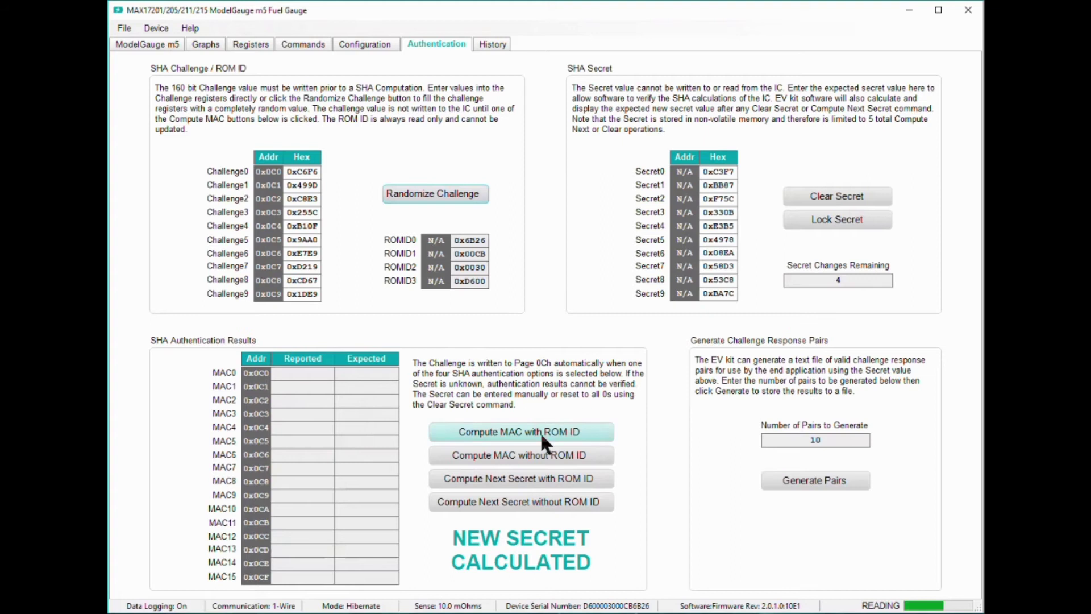
pyautogui.click(544, 447)
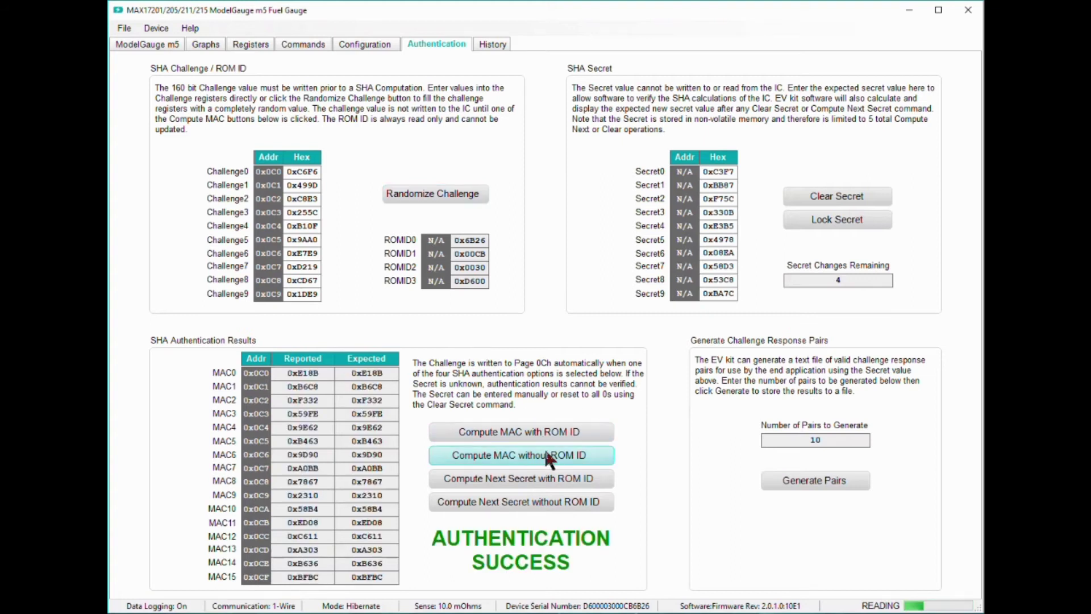
pyautogui.click(543, 433)
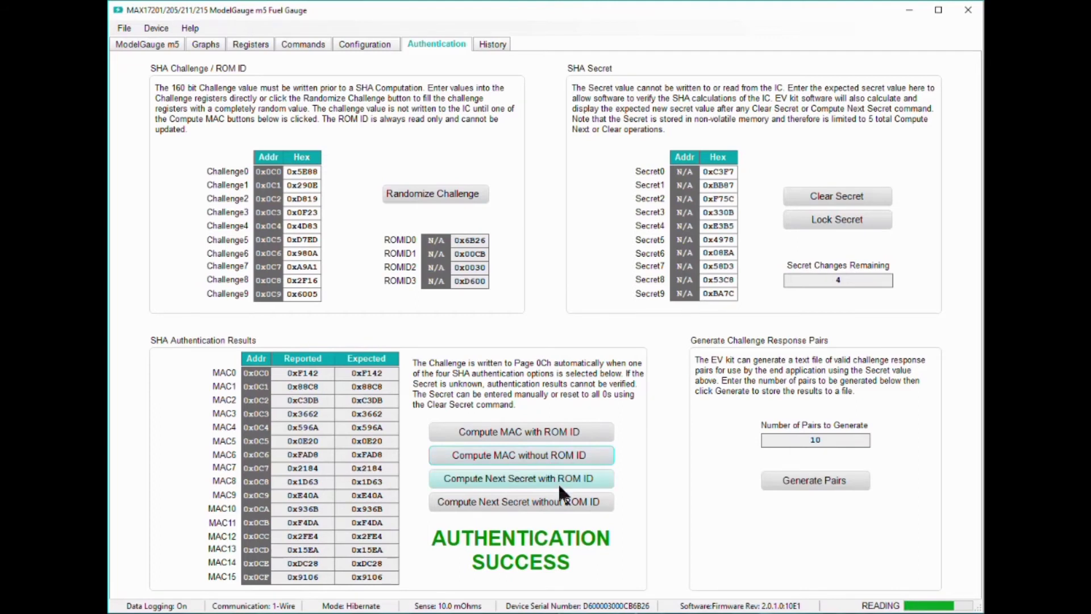
# Compute another next secret with ROM ID, leaving 3 changes, and randomize the challenge.
pyautogui.click(558, 483)
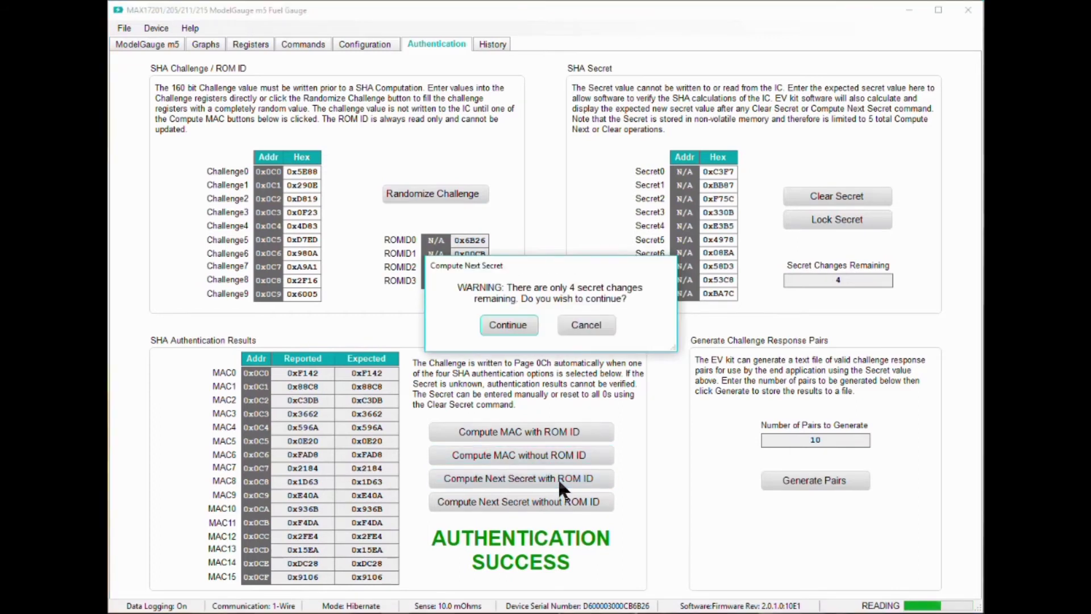
pyautogui.click(528, 326)
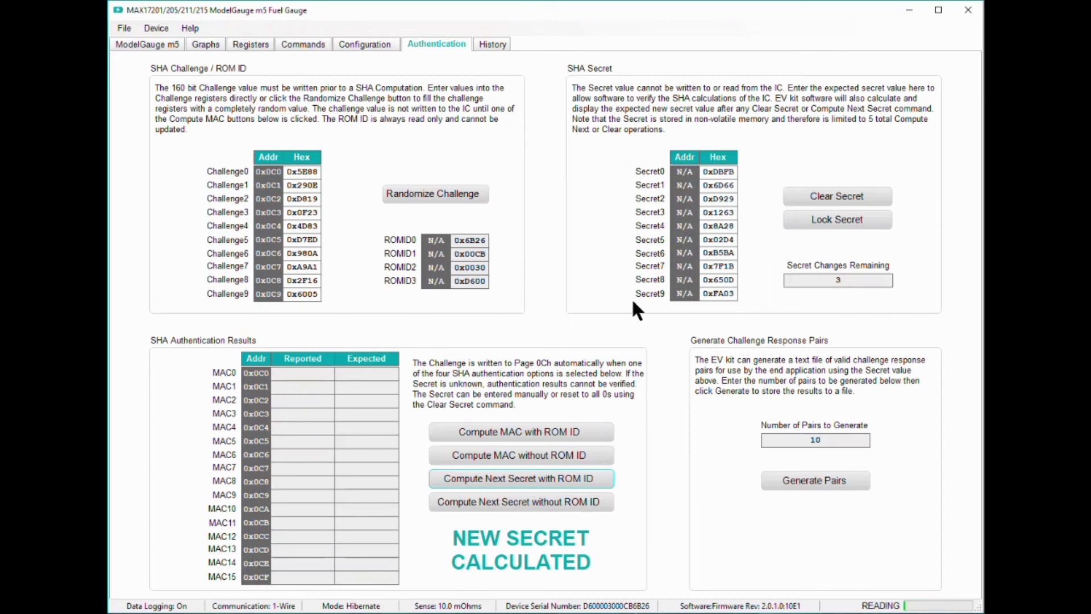
pyautogui.click(481, 193)
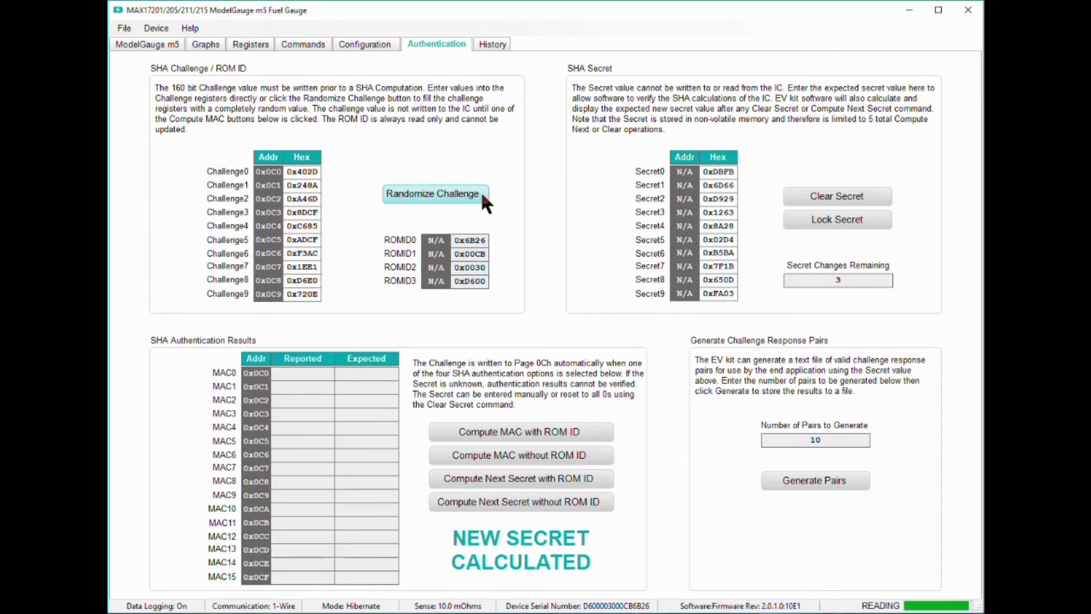
# Verify the MAC with ROM ID, then compute the next secret, leaving 2 changes.
pyautogui.click(548, 433)
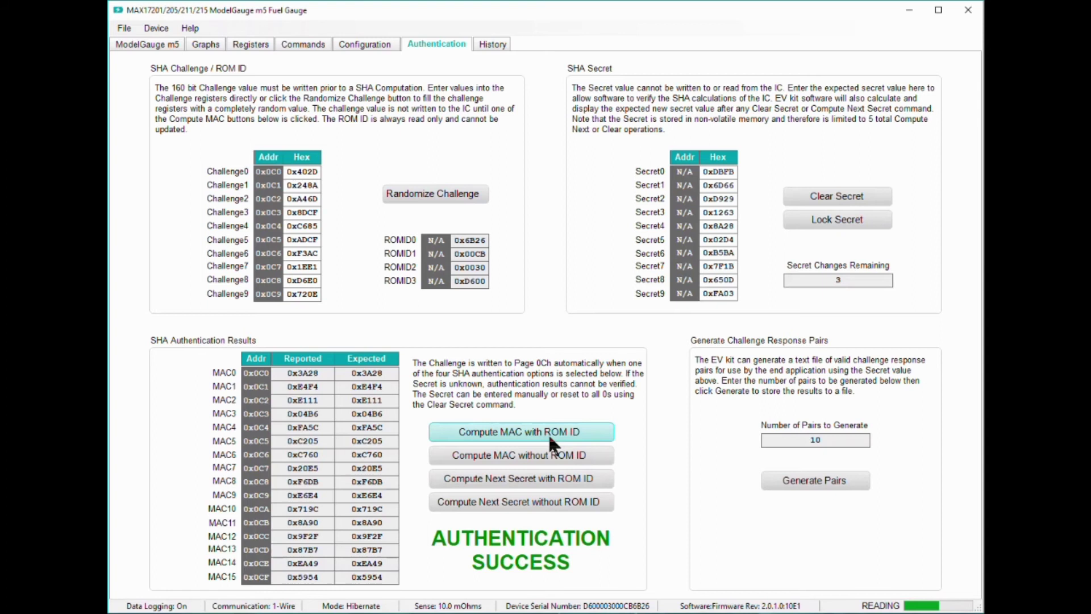
pyautogui.click(557, 480)
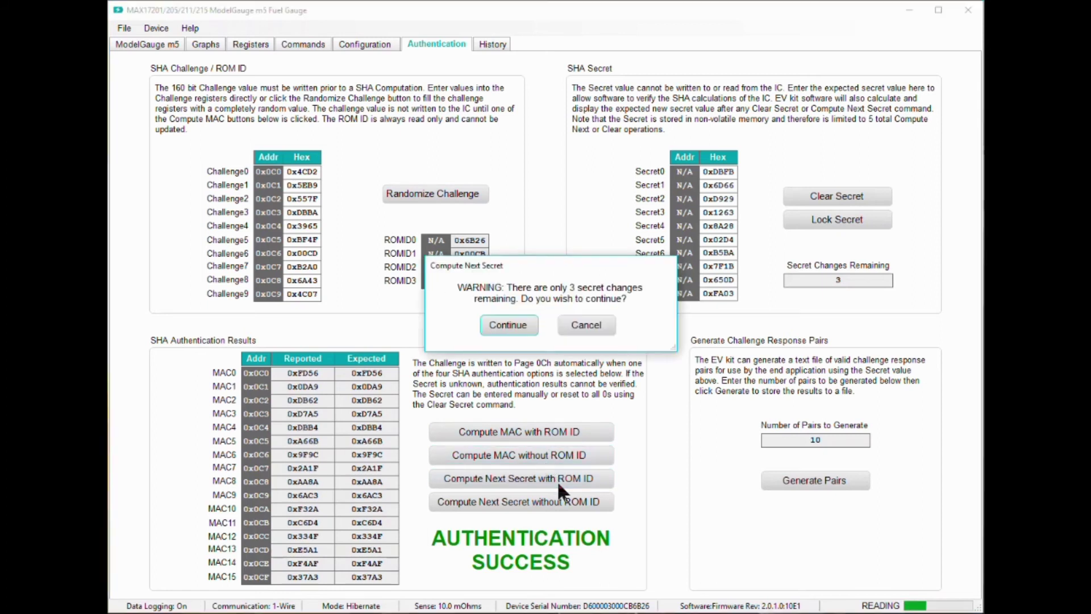
pyautogui.click(532, 328)
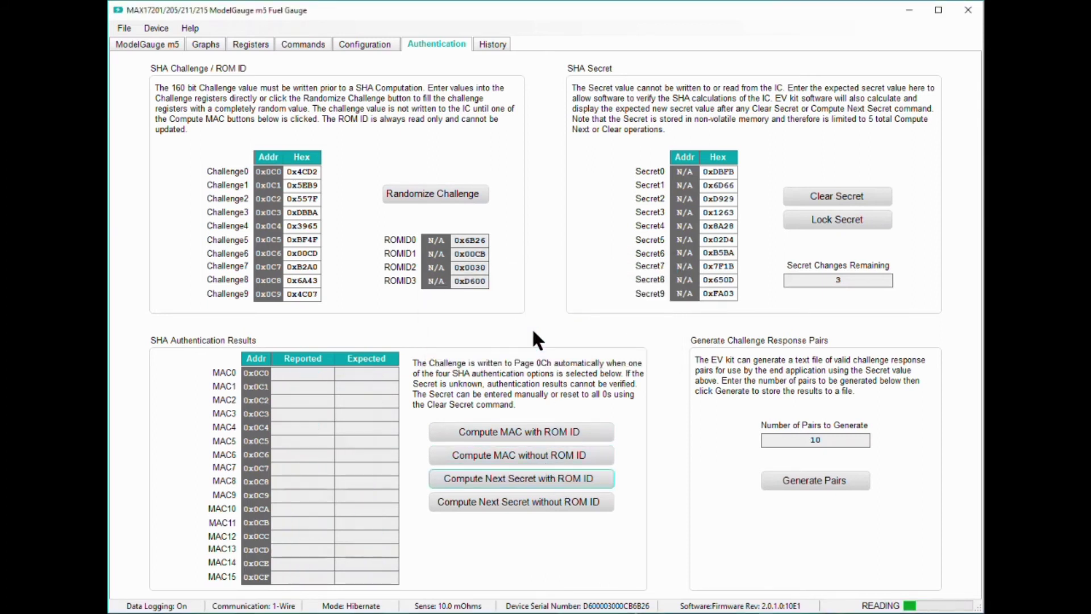
# Verify MACs with and without ROM ID on new random challenges, then select Secret9 for editing.
pyautogui.click(482, 193)
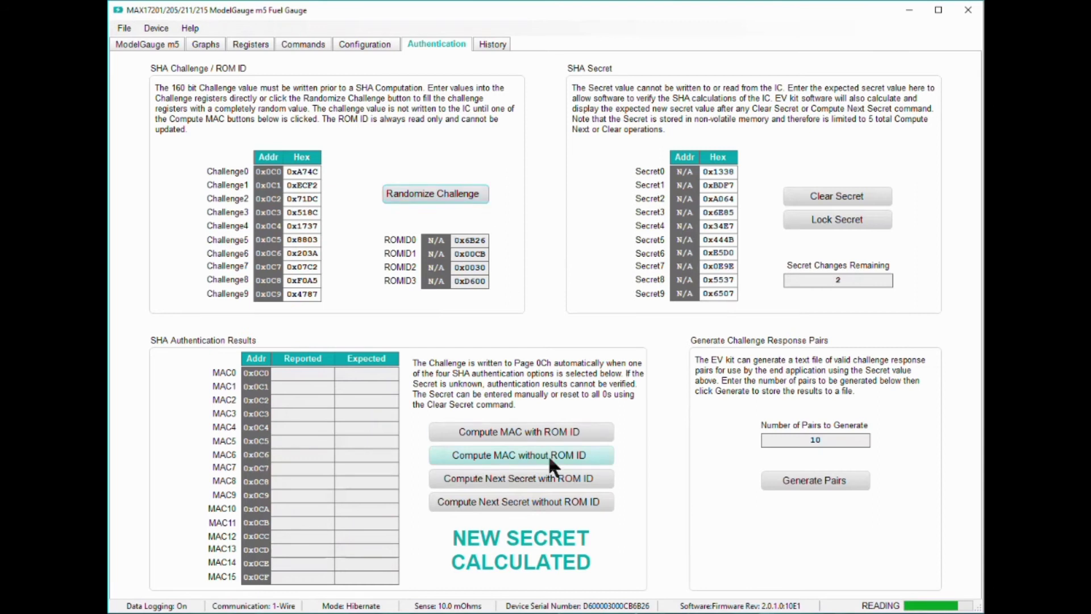
pyautogui.click(547, 436)
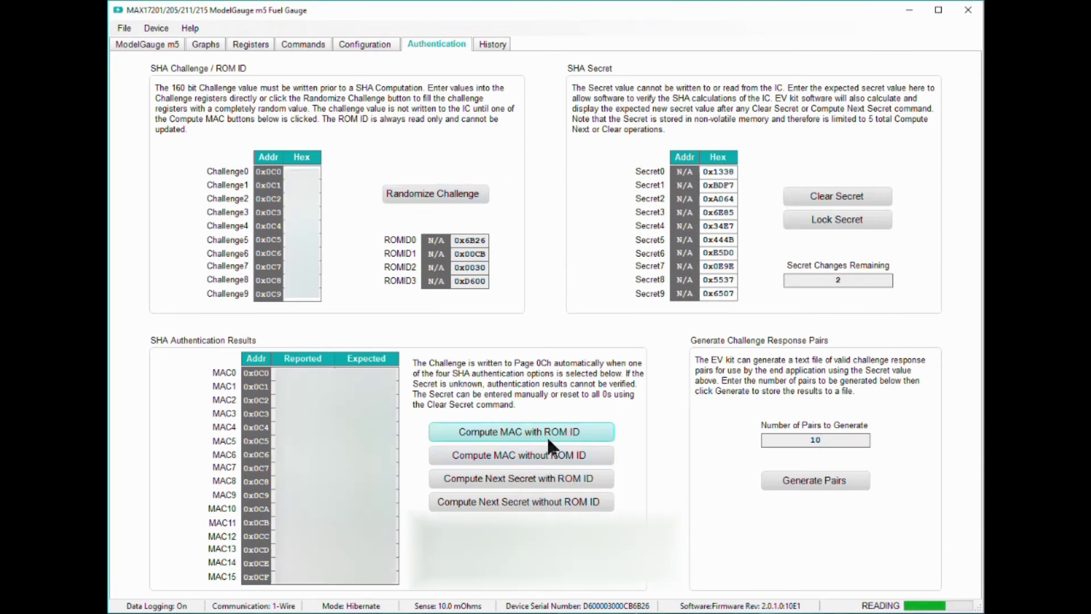
pyautogui.click(480, 198)
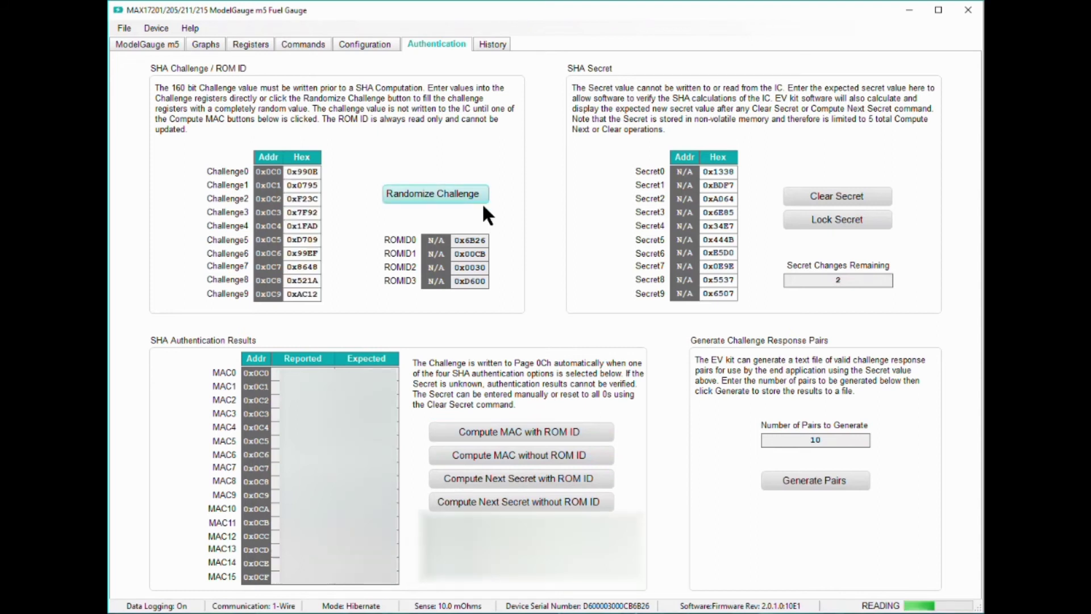
pyautogui.click(540, 458)
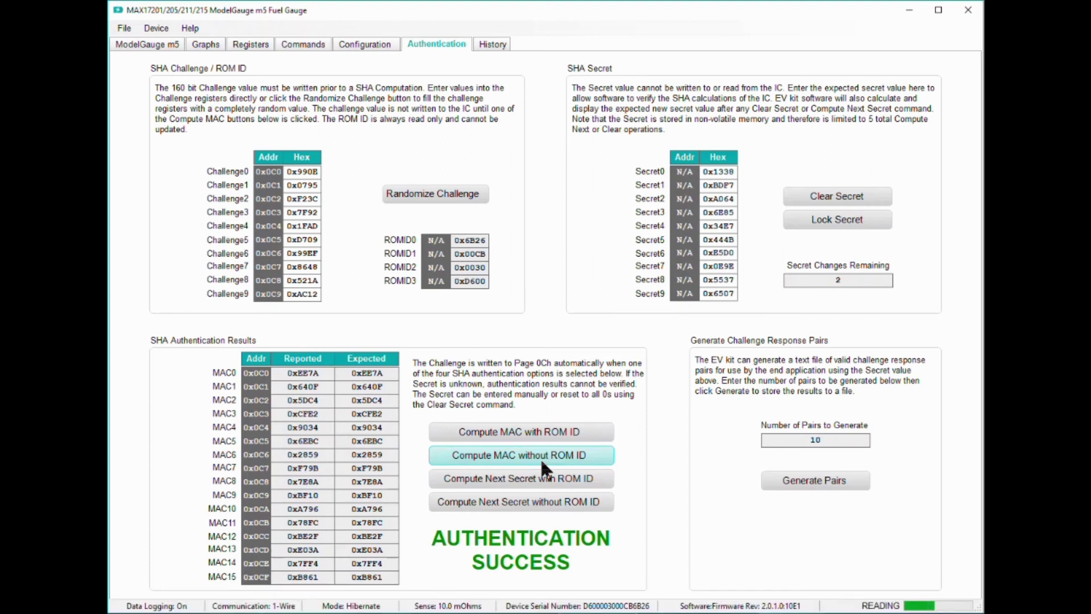
pyautogui.doubleClick(732, 294)
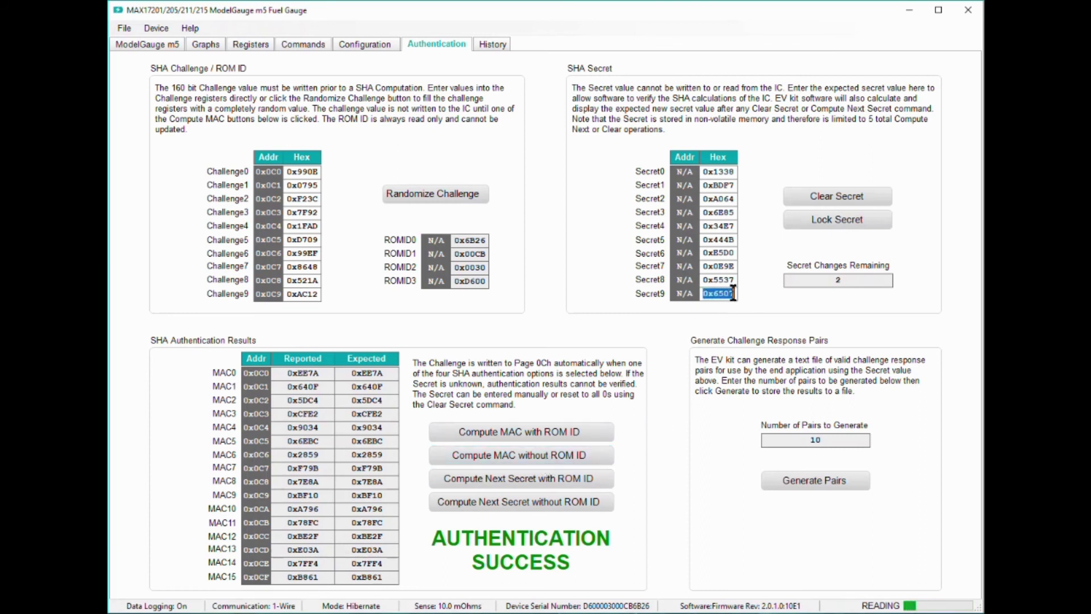
# Set Secret9 to 0x0000 and check a new challenge's MAC with ROM ID, which fails.
pyautogui.write('0')
pyautogui.doubleClick(718, 279)
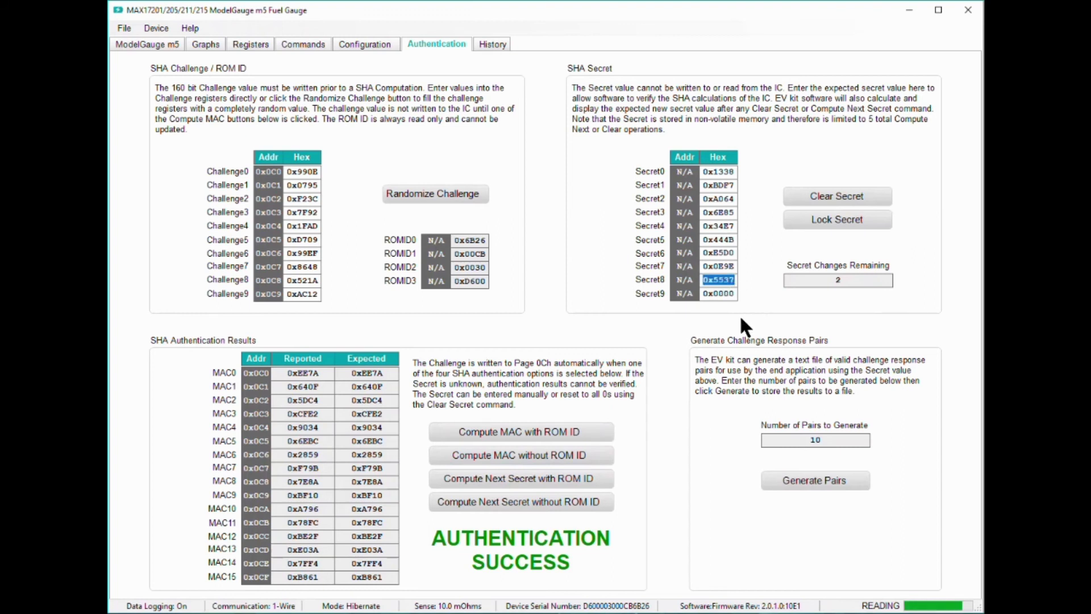
pyautogui.press('Tab')
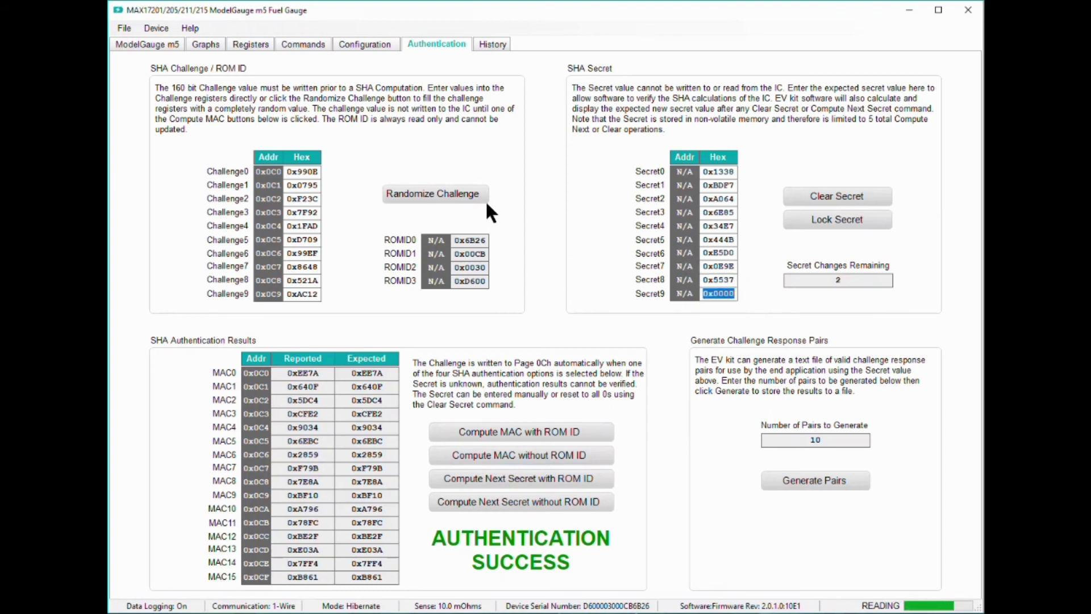
pyautogui.click(482, 198)
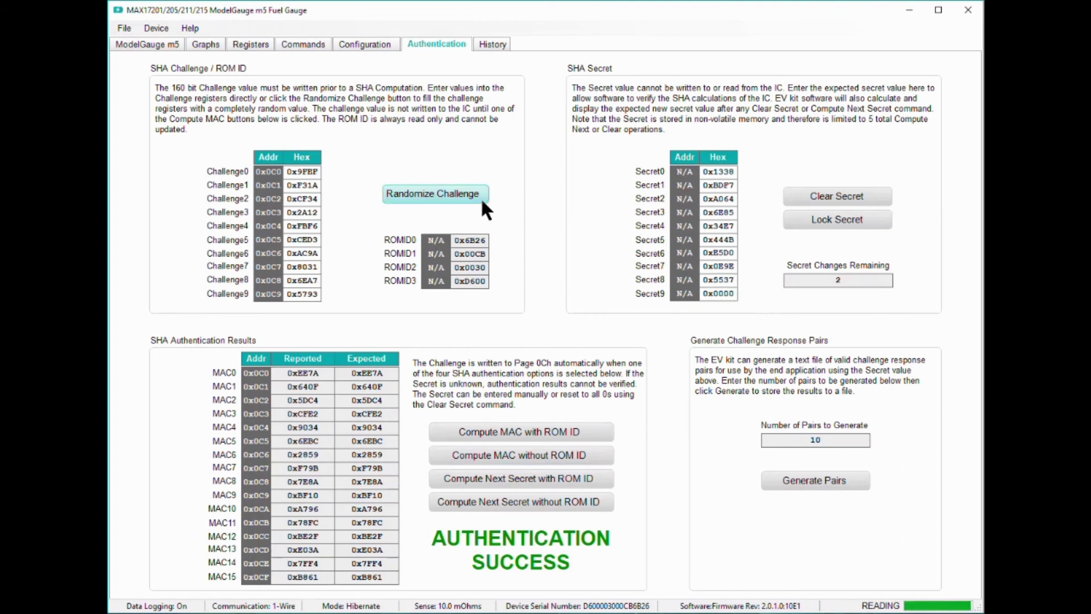
pyautogui.click(592, 430)
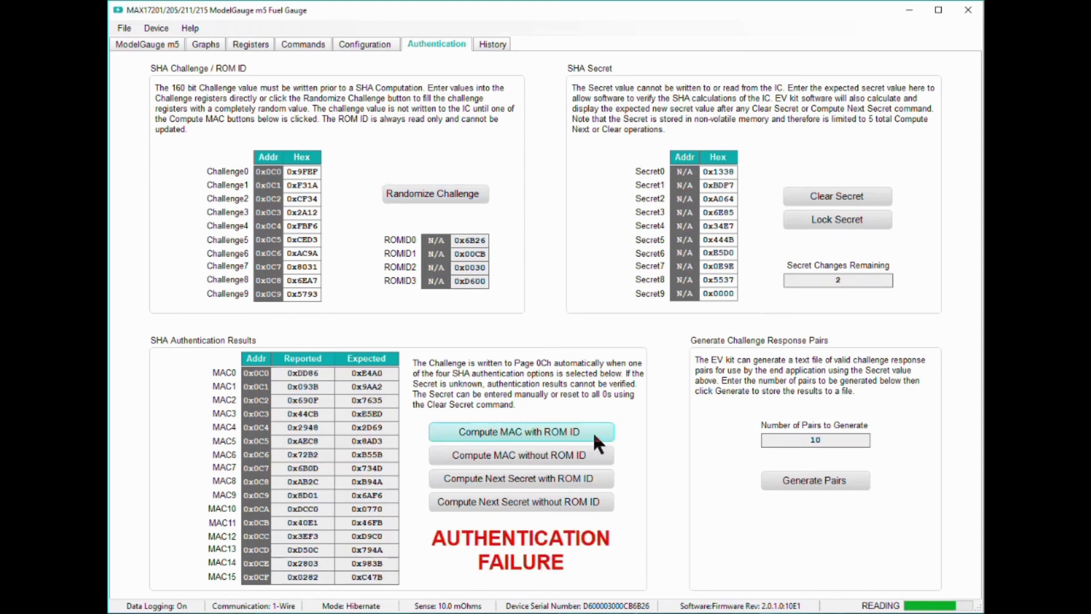